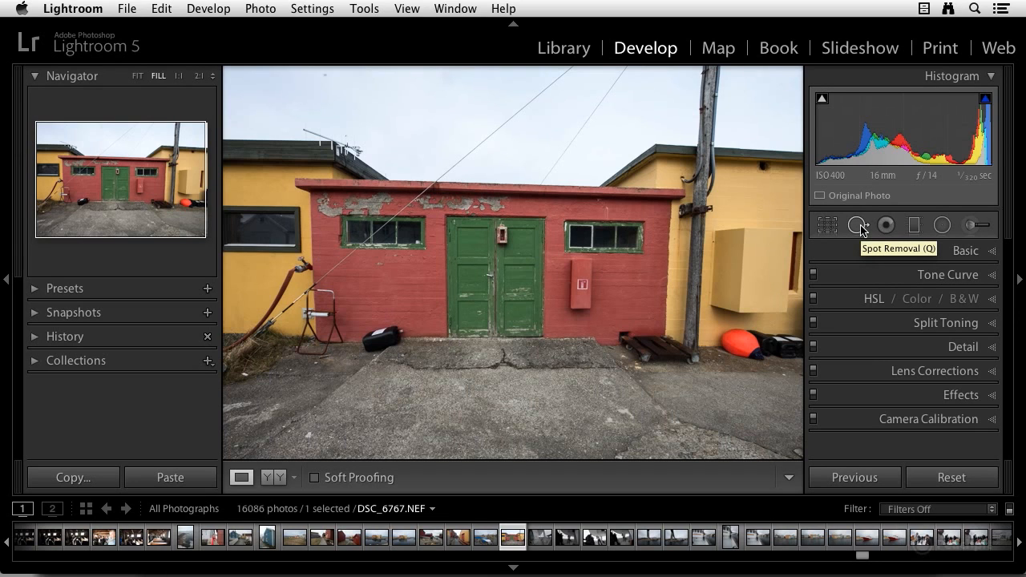
Step: Using the Spot Removal clone brush at size 32 and 1:1 zoom, remove the overhead wire from its top end down to the roof edge
left_click(858, 226)
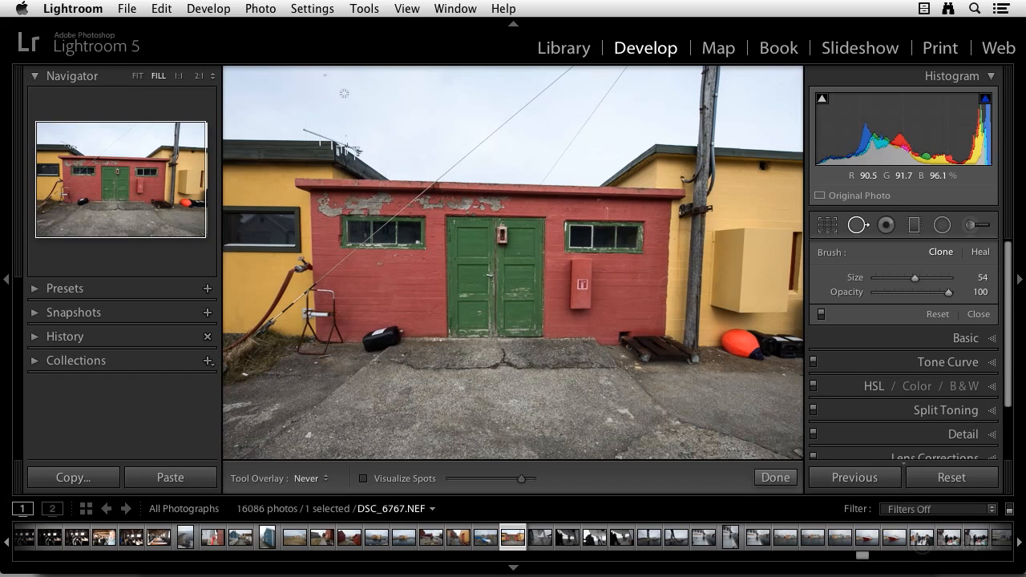
left_click(179, 76)
left_click_drag(612, 230, 356, 141)
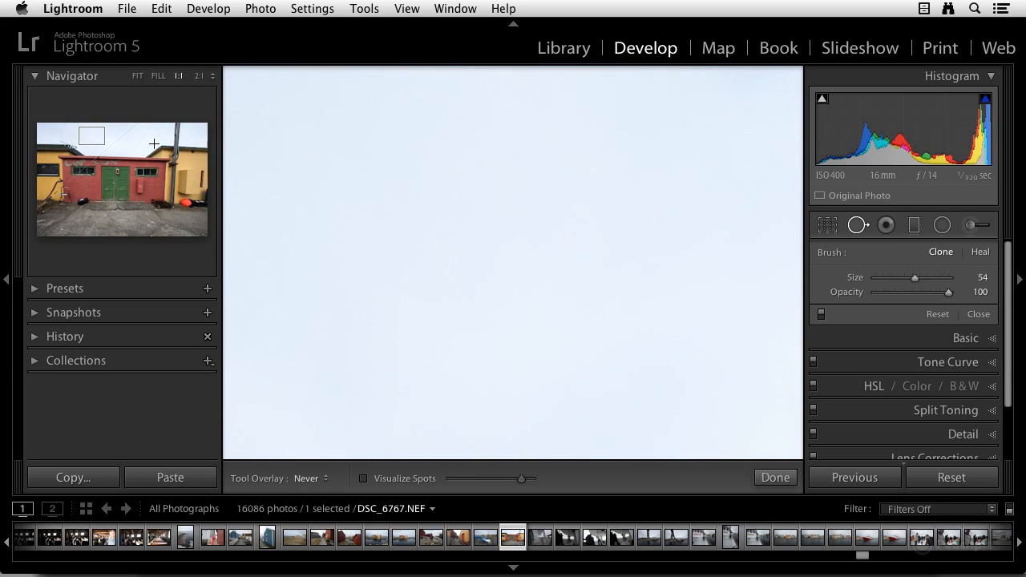
left_click_drag(96, 135, 151, 129)
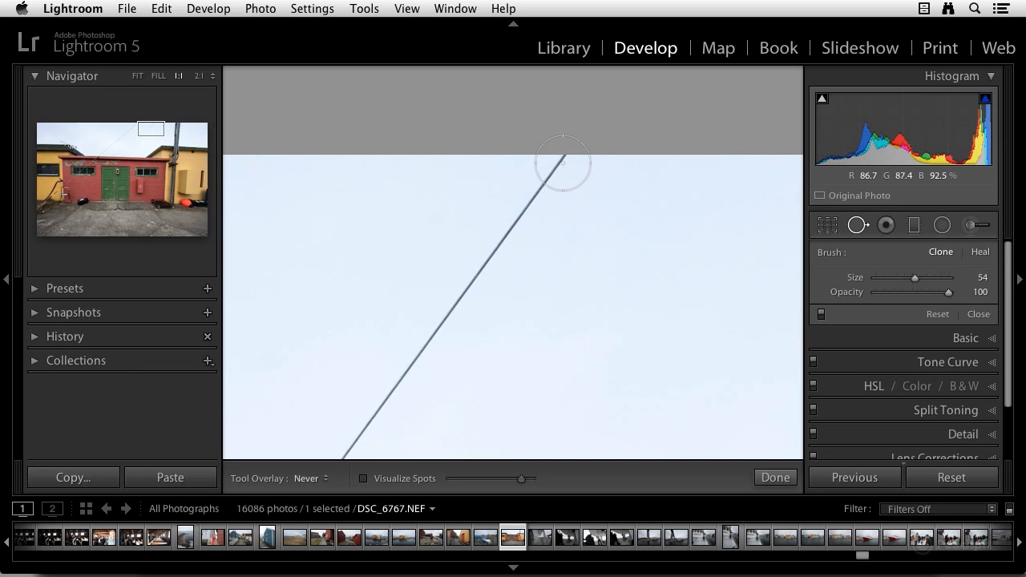
scroll(559, 164, "down", 3)
scroll(559, 163, "down", 6)
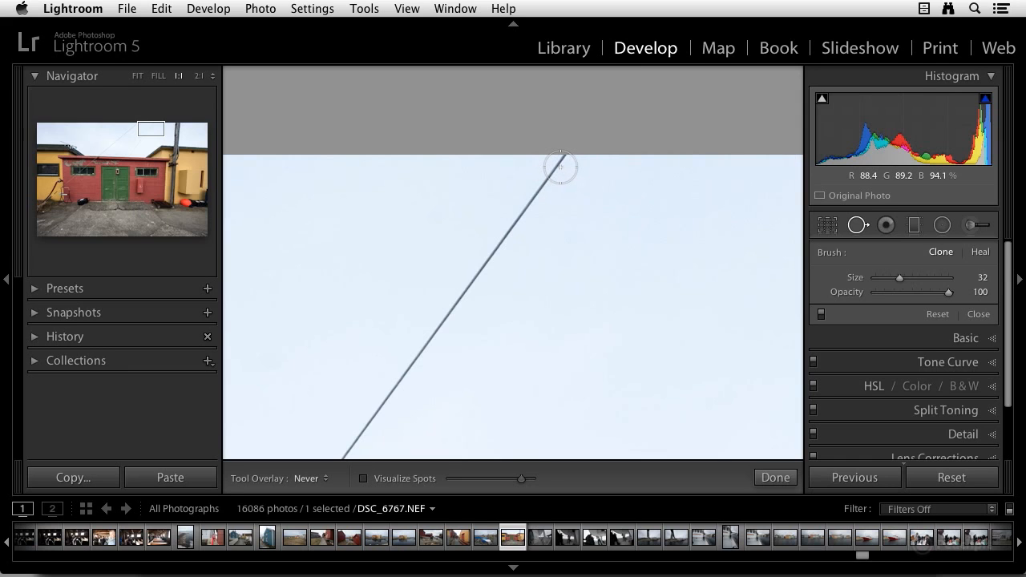
left_click(560, 166)
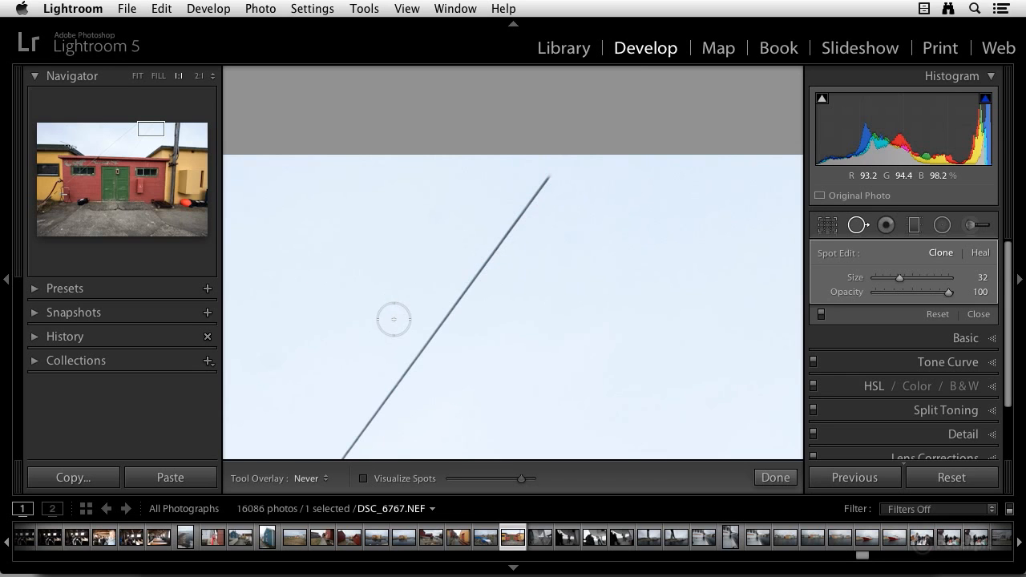
left_click_drag(394, 369, 483, 215)
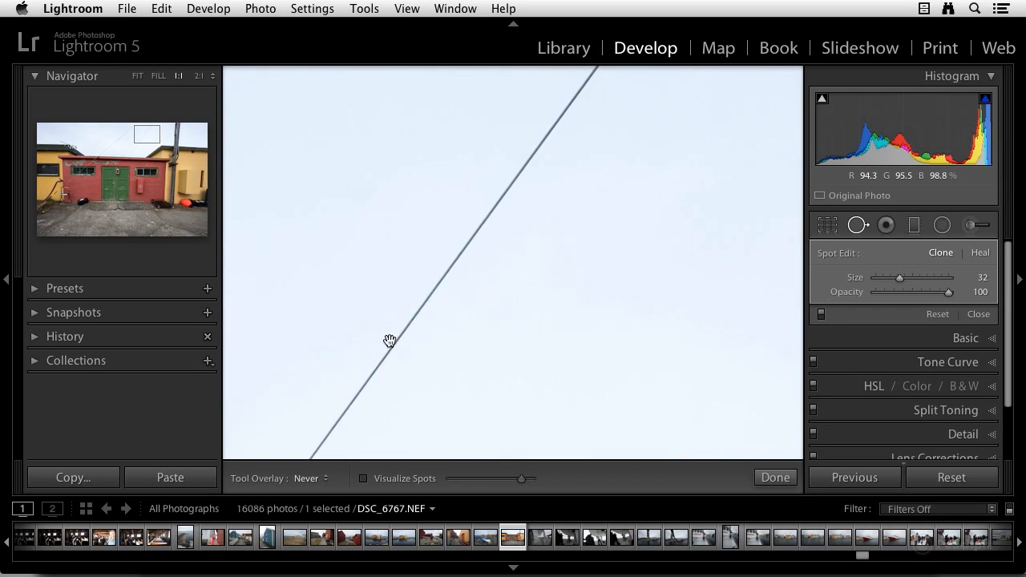
left_click_drag(390, 339, 548, 64)
left_click_drag(297, 383, 449, 225)
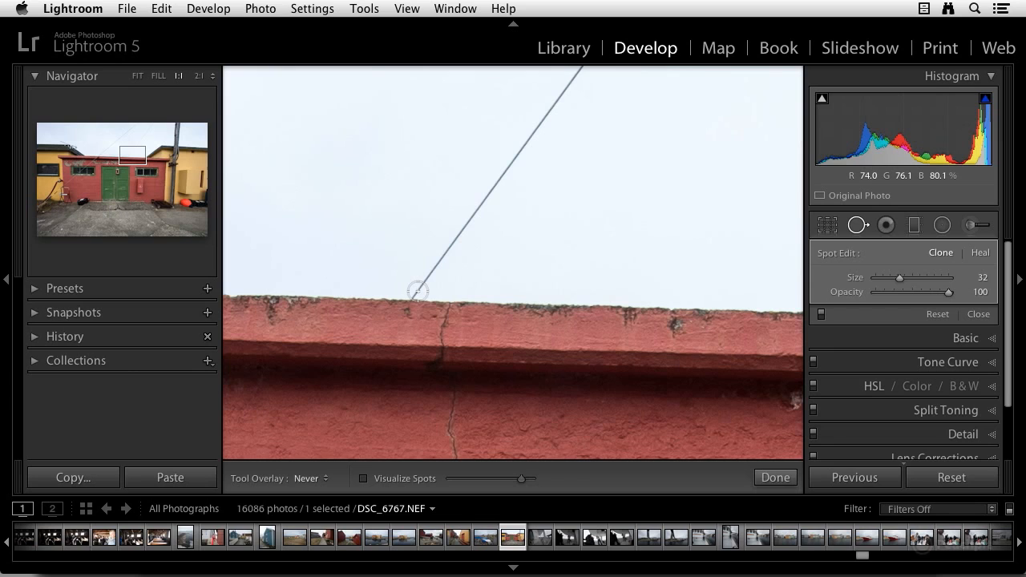
left_click(418, 291, "shift")
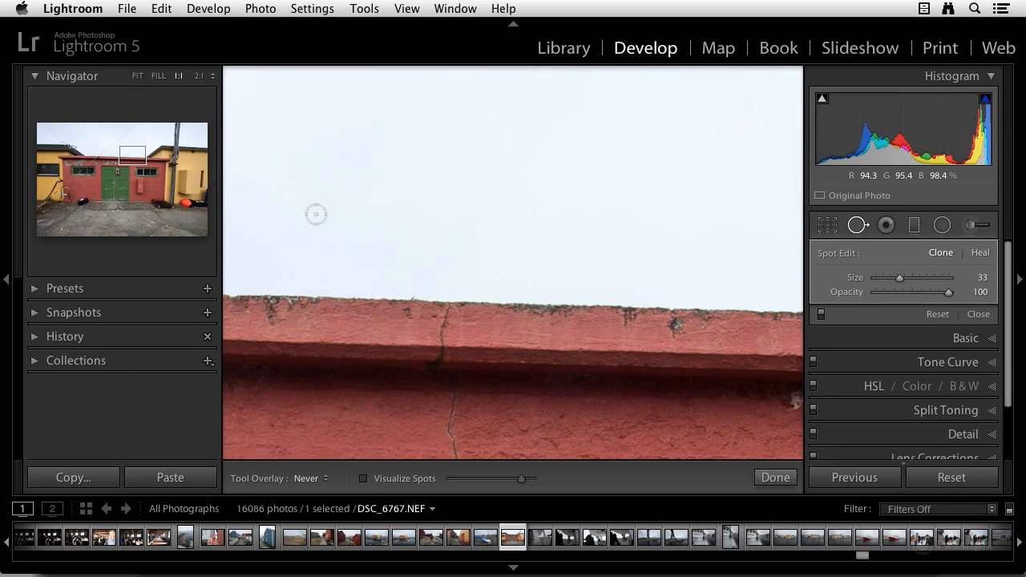
Step: Inspect the photo at fill and 1:1 zoom, using Visualize Spots with a lowered threshold to look for dust spots
left_click(159, 77)
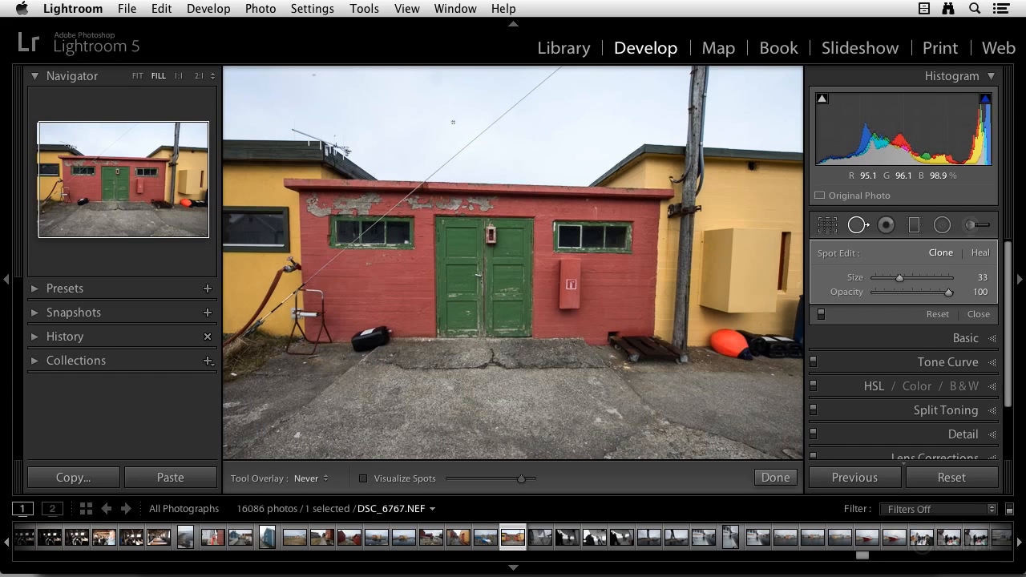
left_click(178, 77)
left_click_drag(140, 158, 153, 134)
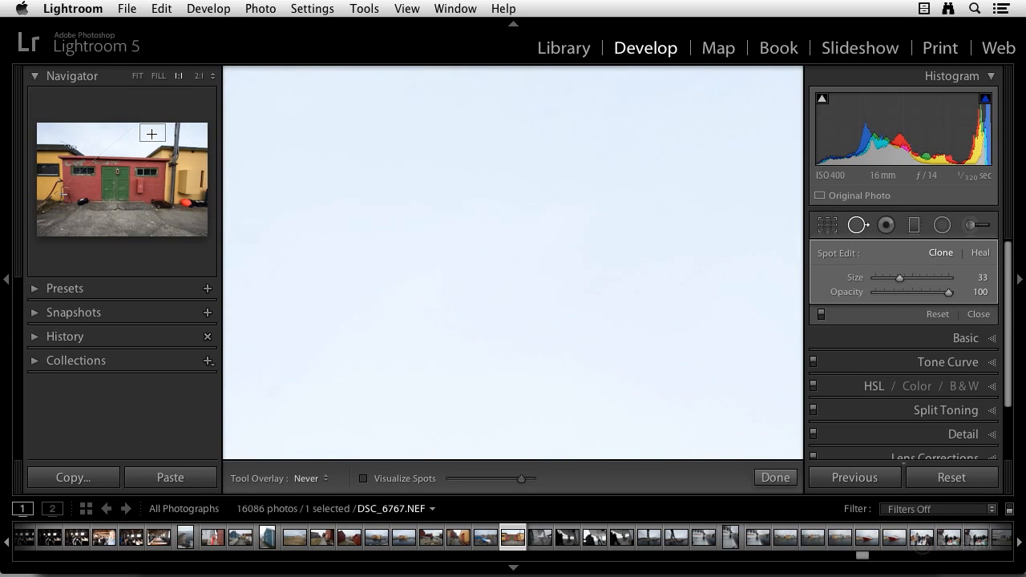
left_click(159, 76)
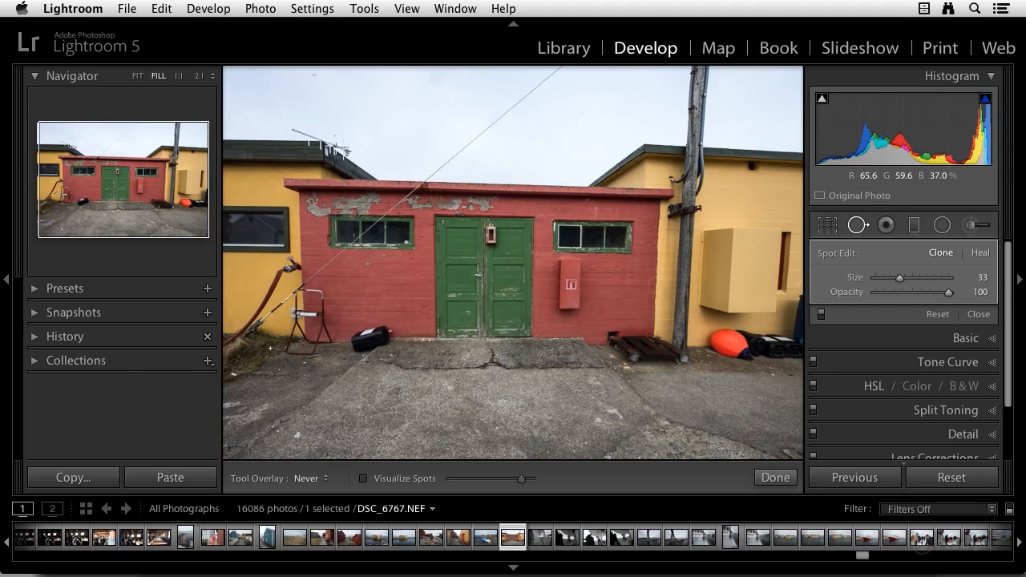
left_click(365, 480)
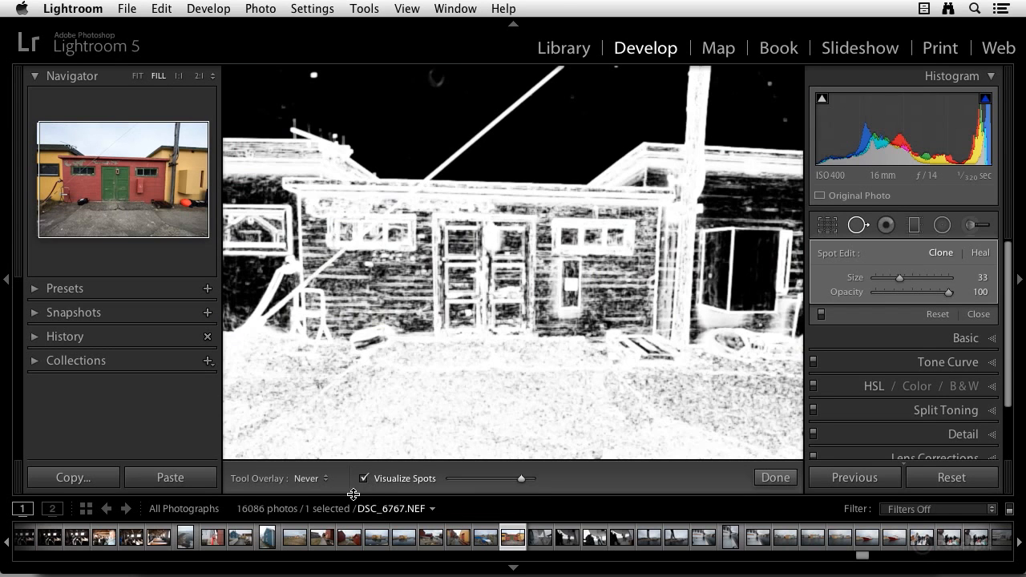
left_click_drag(396, 166, 519, 260)
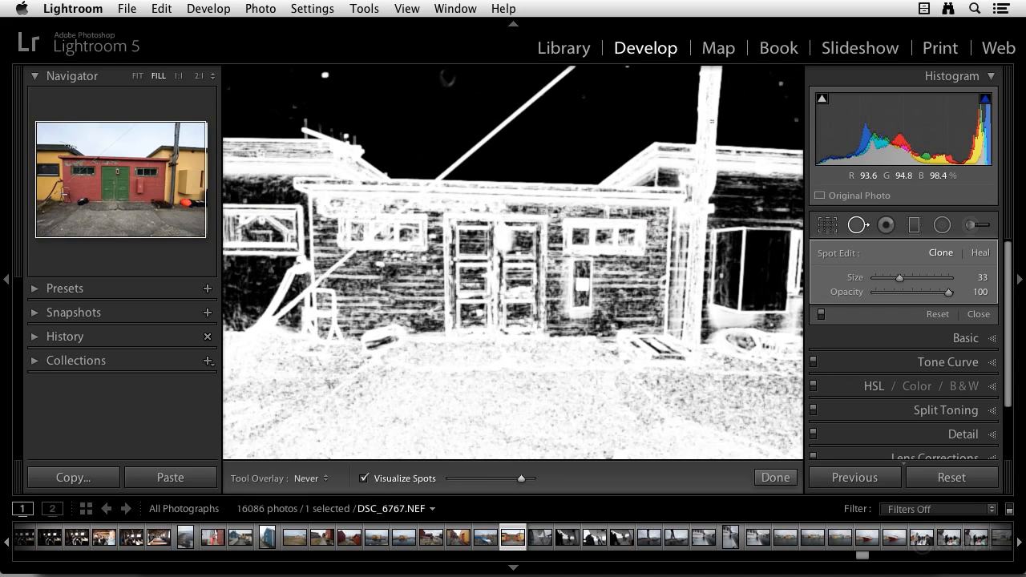
left_click_drag(518, 491, 491, 485)
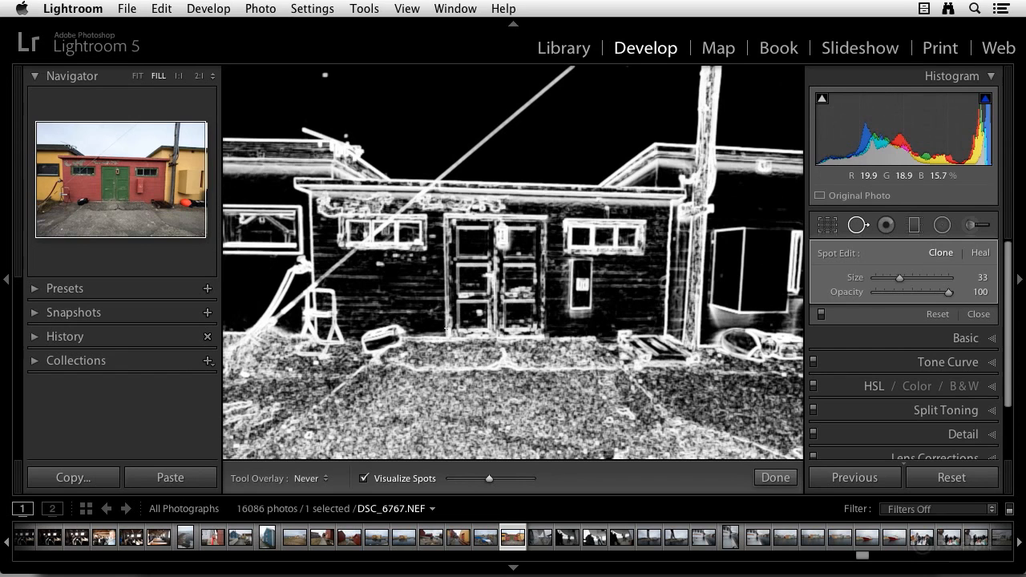
key("a")
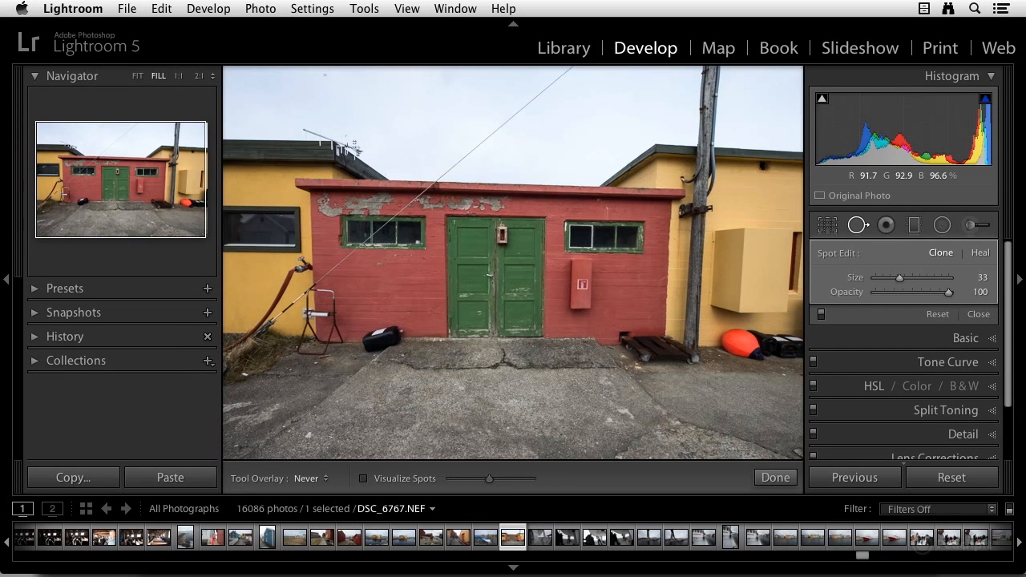
Step: Place a spot on the dust speck in the upper-left sky, then delete that spot
left_click(178, 76)
left_click_drag(120, 184, 72, 128)
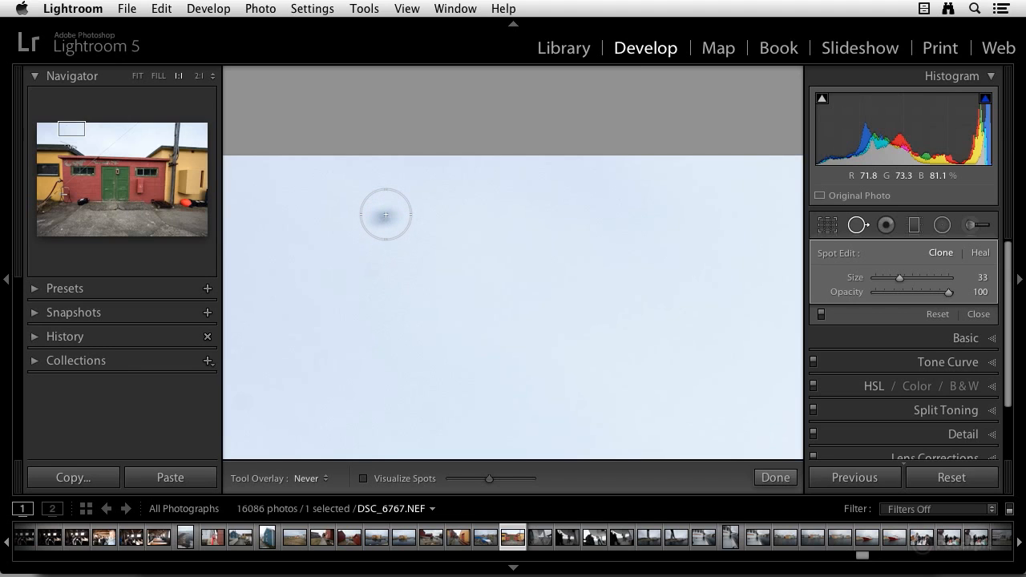
left_click(384, 218)
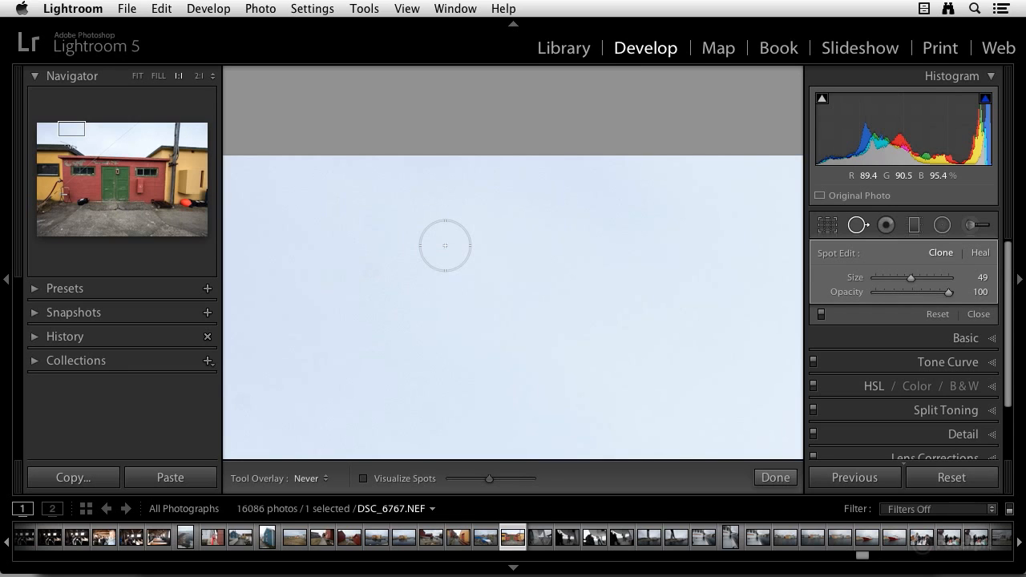
key("Delete")
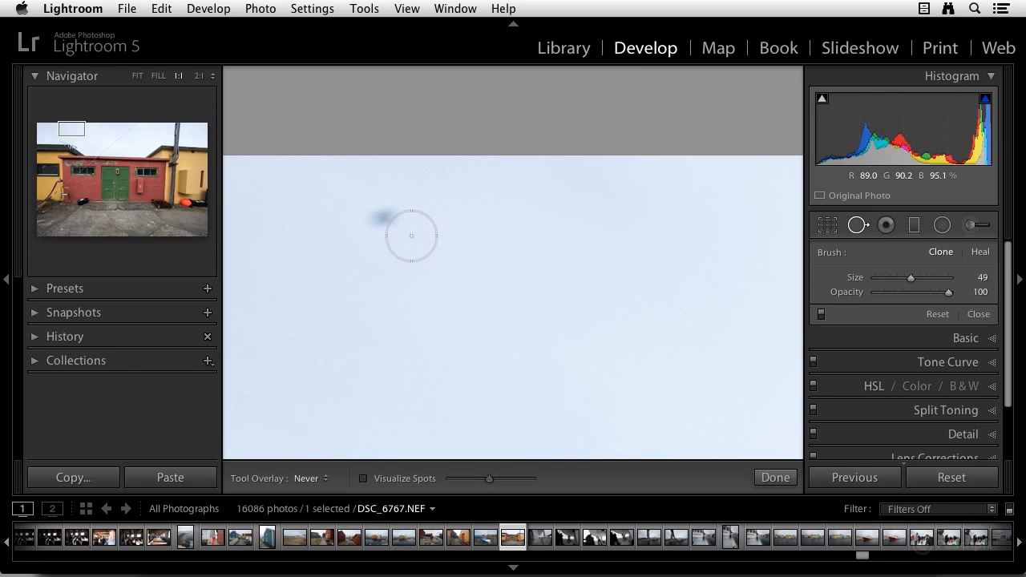
Step: Clone out the dust speck in the upper-left sky with a size 39 spot
key("alt")
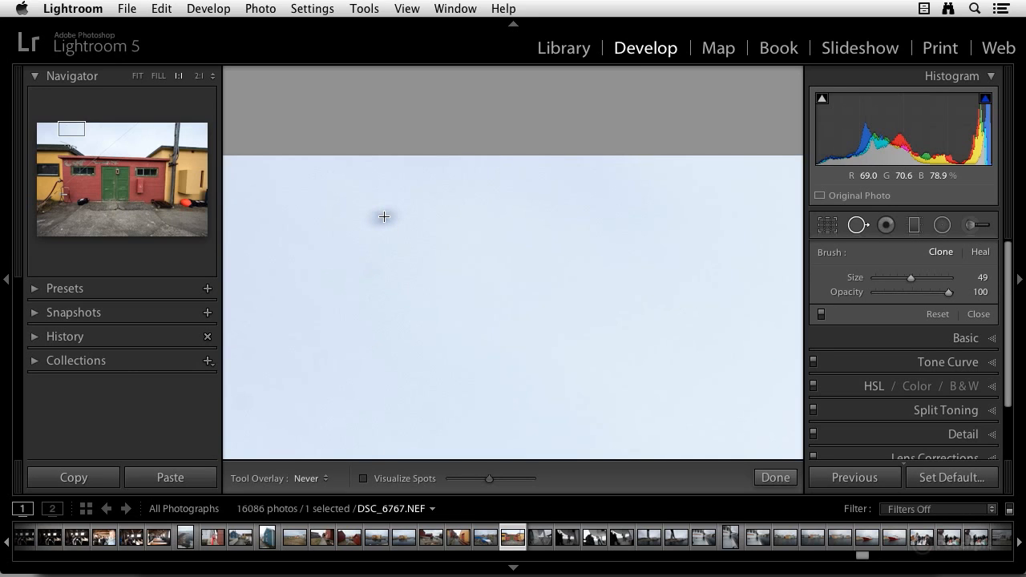
left_click_drag(384, 216, 392, 233)
left_click(392, 235)
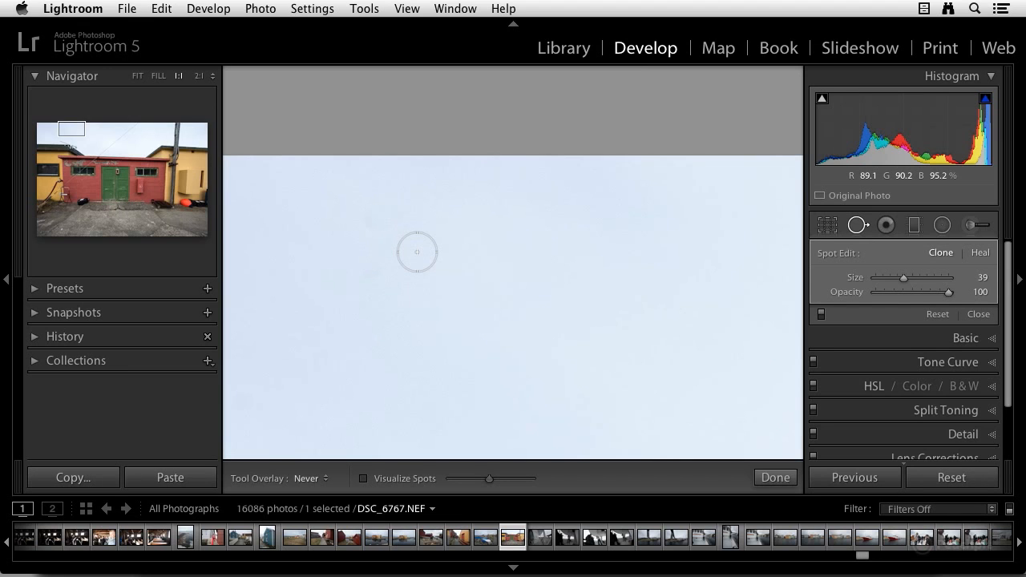
Step: Show the tool overlay and pick a new clone source for the sky spot twice
key("h")
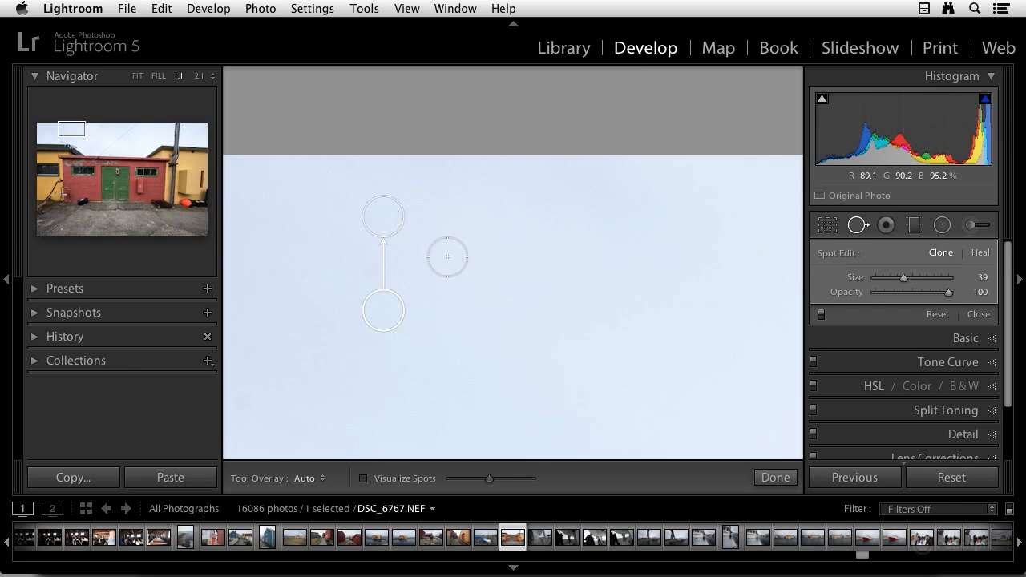
right_click(388, 218)
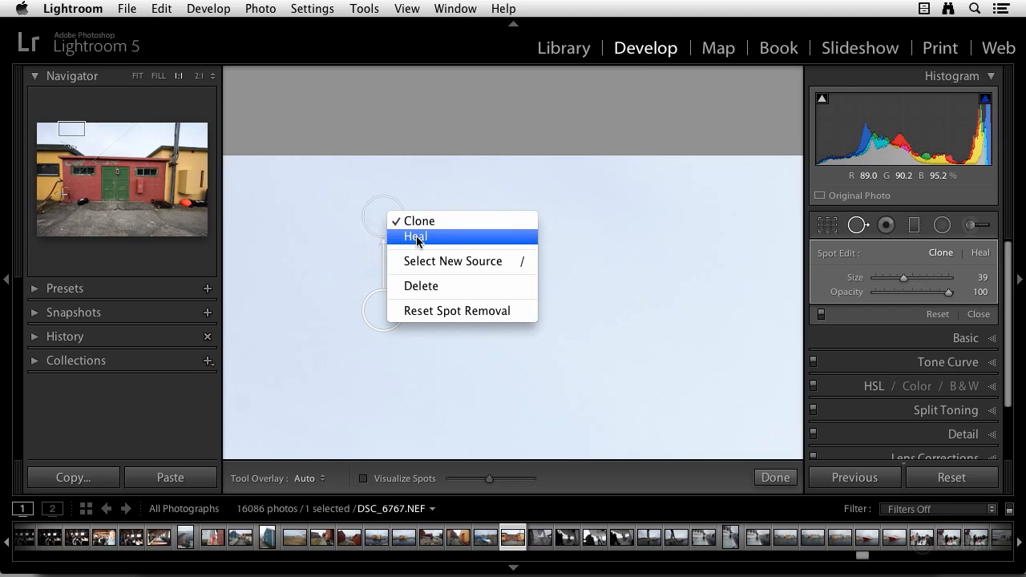
left_click(503, 266)
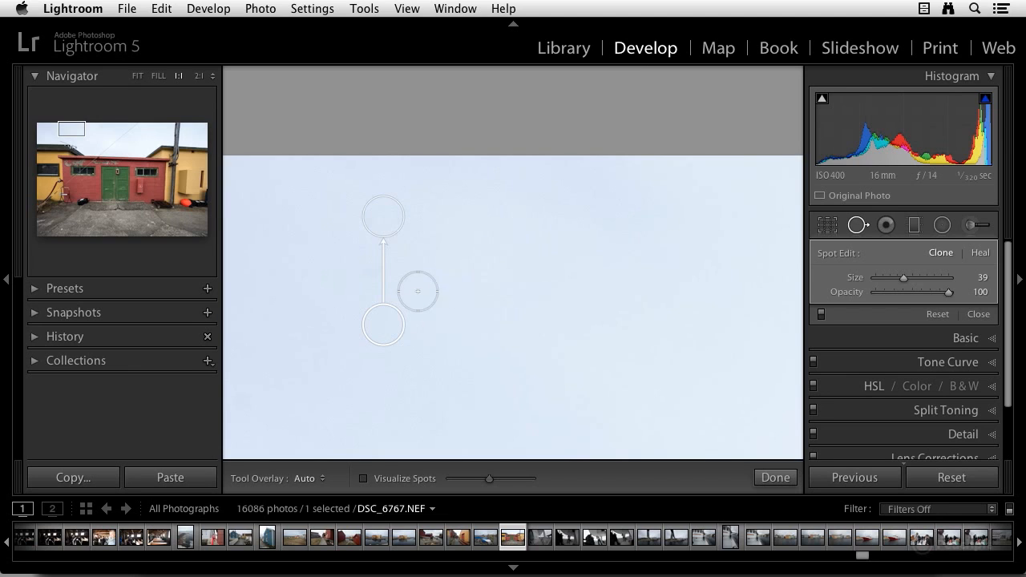
right_click(383, 323)
left_click(419, 367)
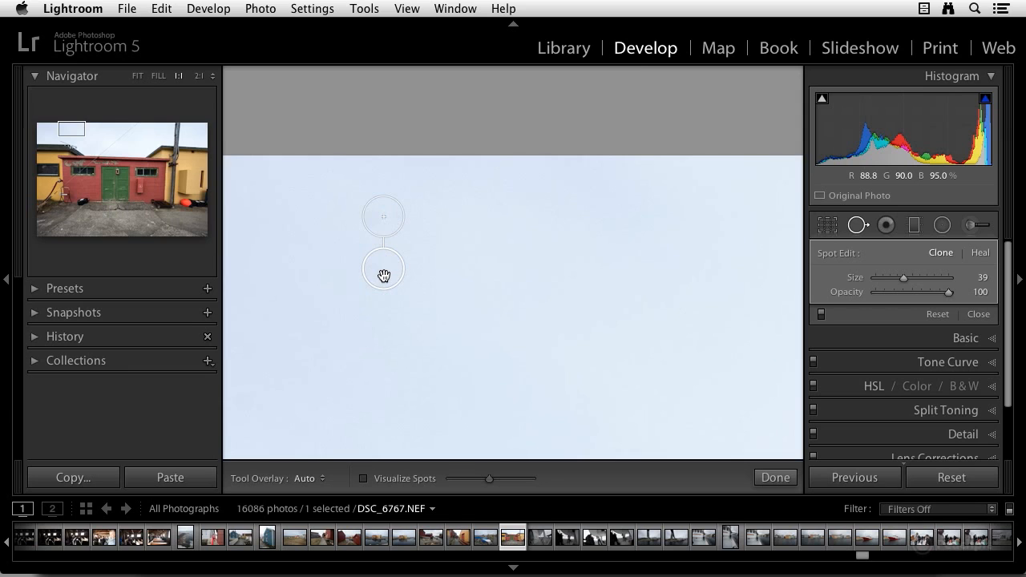
right_click(385, 271)
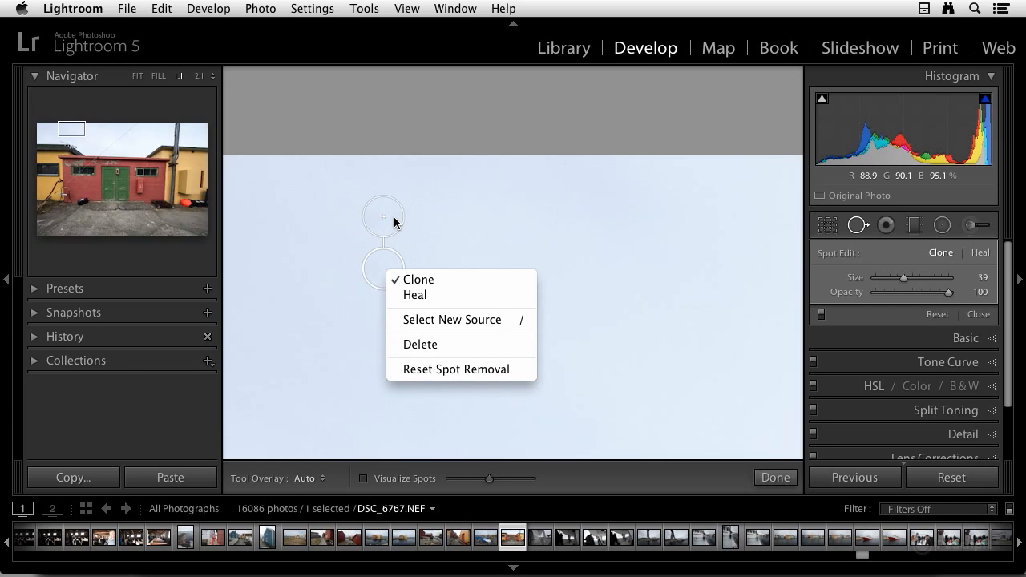
left_click(458, 217)
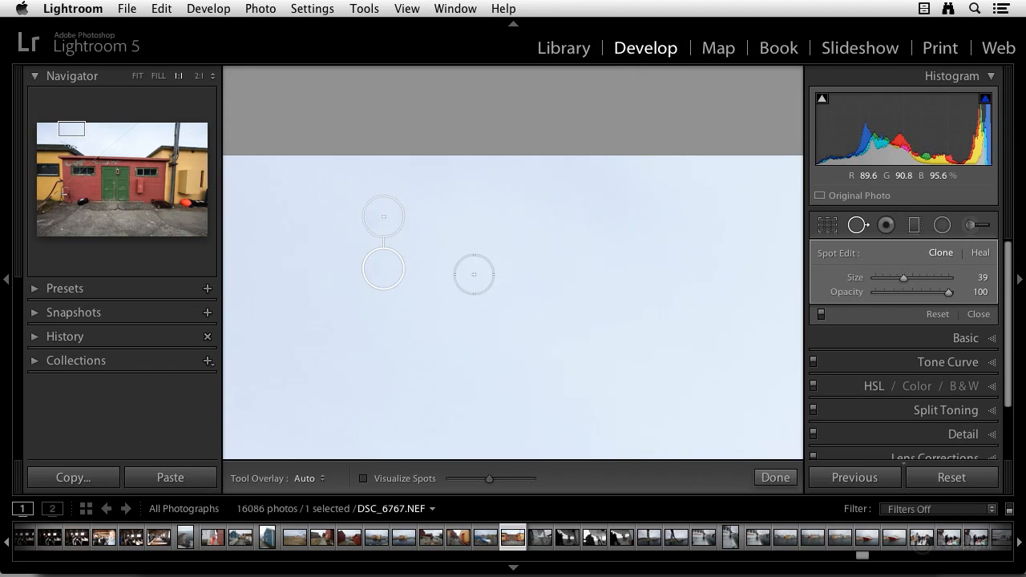
Step: On the red wall below the left window, paint a horizontal clone stroke at size 48 over the peeling paint chip
left_click_drag(78, 129, 88, 180)
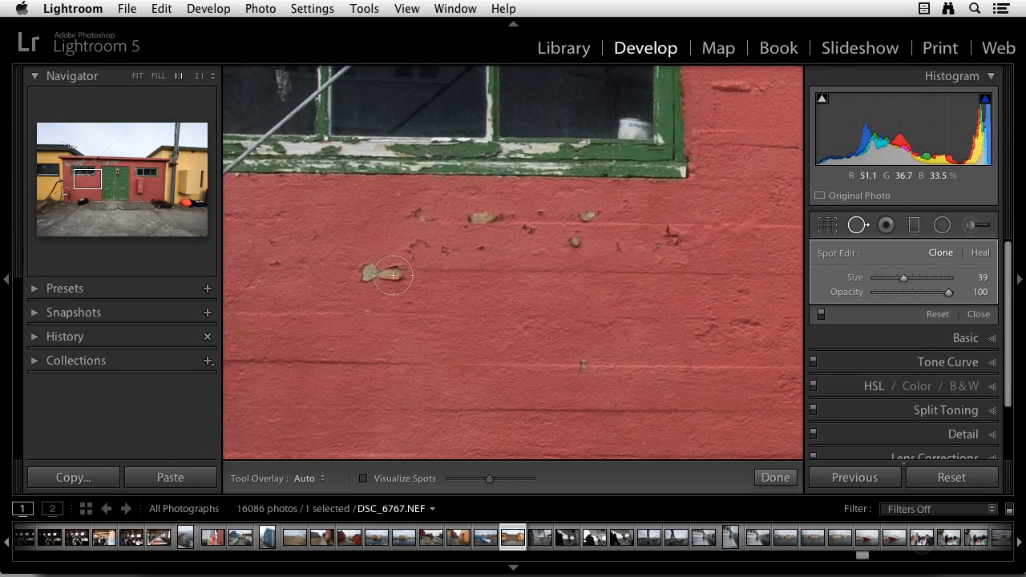
scroll(380, 275, "up", 4)
scroll(381, 275, "down", 2)
scroll(380, 273, "down", 1)
scroll(329, 269, "up", 3)
left_click(332, 269)
left_click_drag(332, 269, 408, 272)
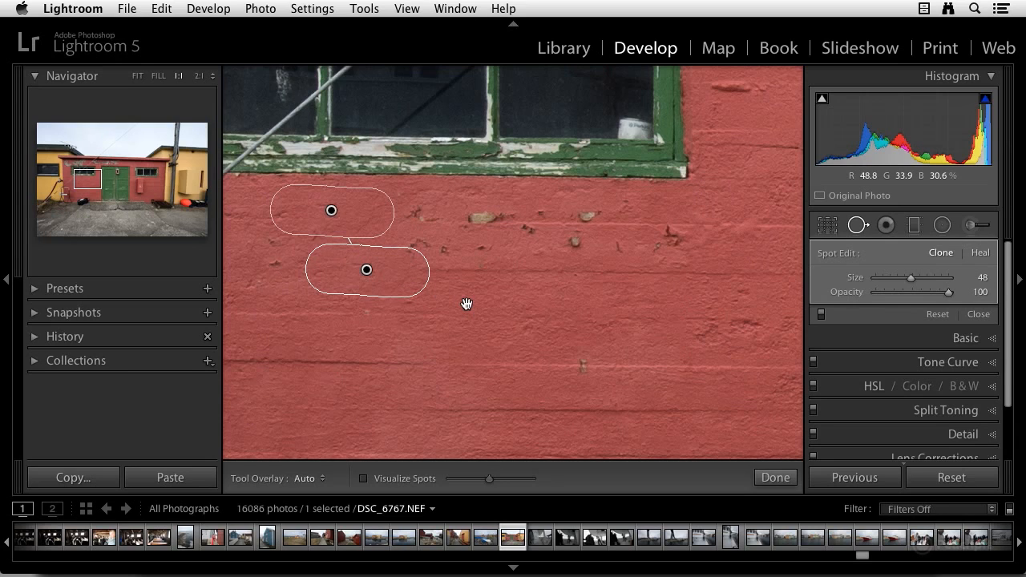
Step: Paint a short clone stroke over the chips further right and move its source lower onto clean wall
mouse_move(474, 216)
left_mouse_down()
mouse_move(486, 225)
mouse_move(474, 240)
left_mouse_up()
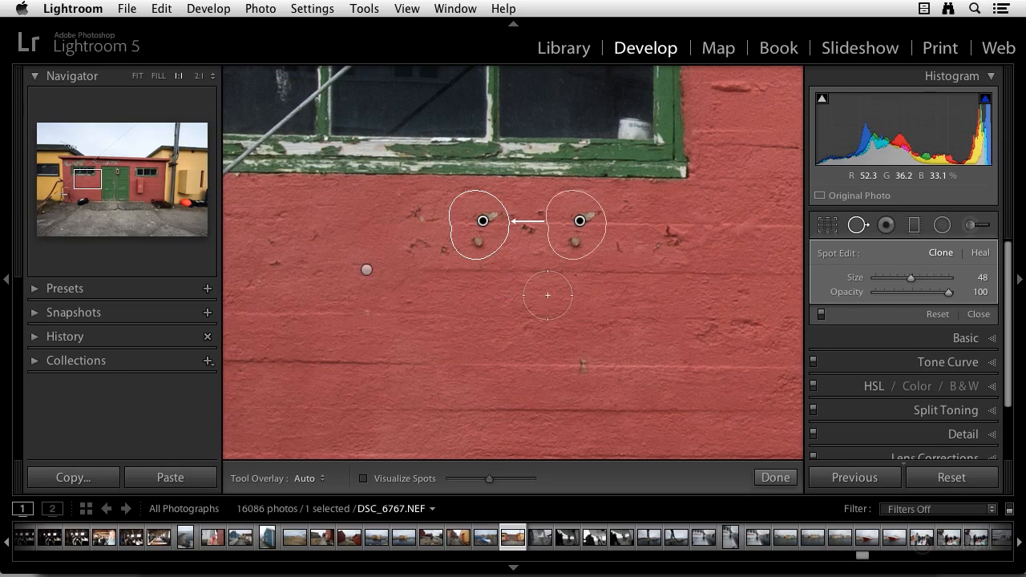
left_click_drag(580, 238, 547, 293)
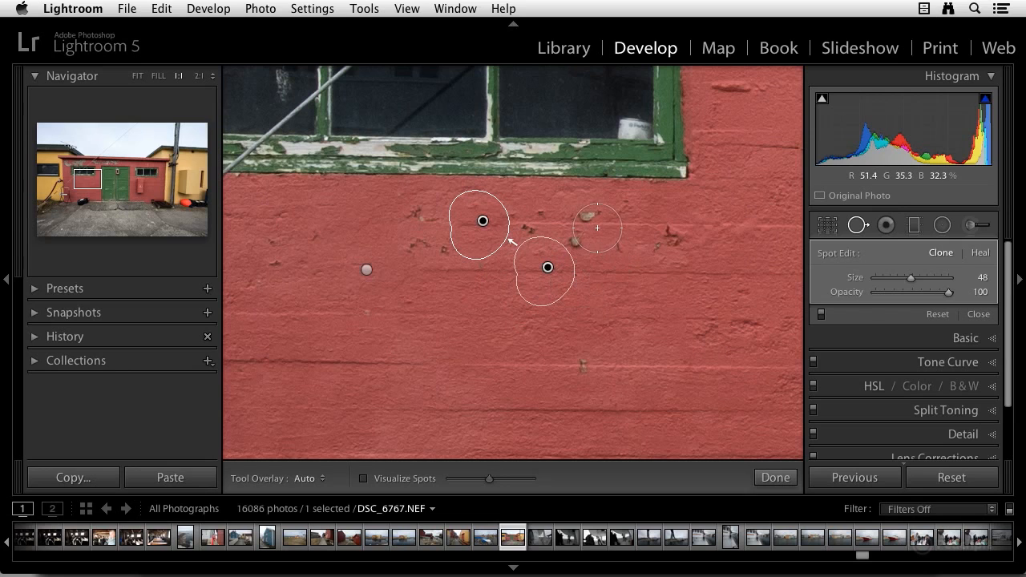
Step: Paint a size 27 clone stroke across the chips near the window's lower right corner
scroll(598, 225, "down", 6)
mouse_move(590, 214)
left_mouse_down()
mouse_move(618, 243)
mouse_move(653, 246)
left_mouse_up()
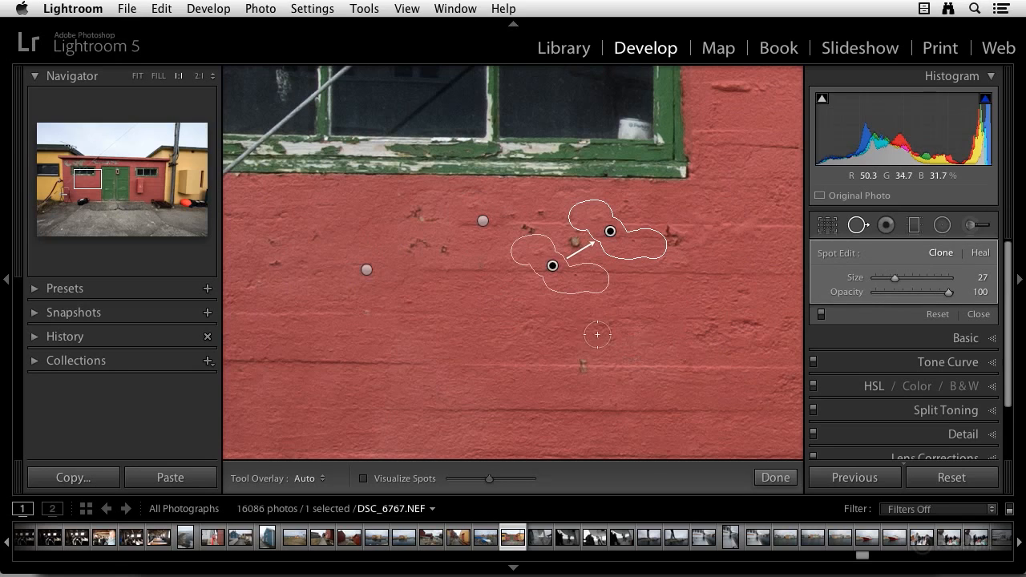